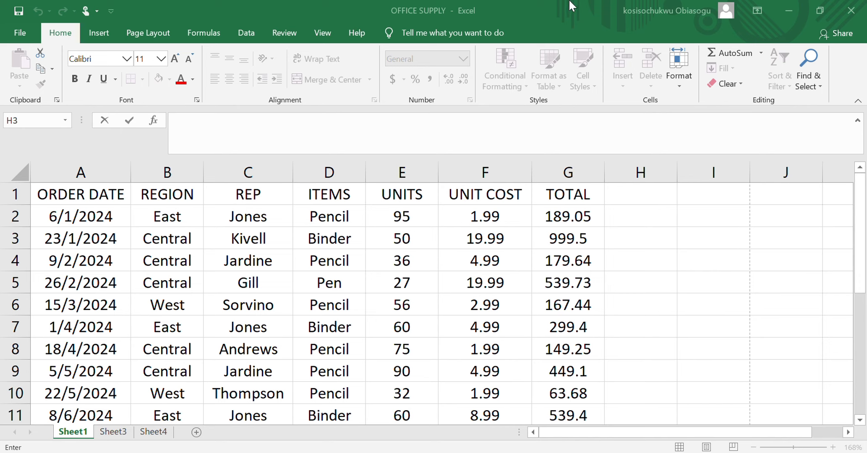
Step: Copy the first TOTAL value in G2 and paste it into J2 as values only
left_click(589, 214)
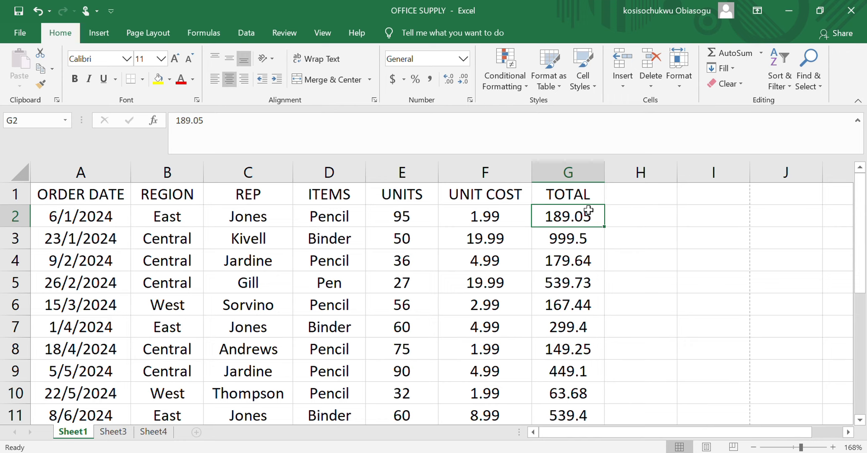
right_click(589, 209)
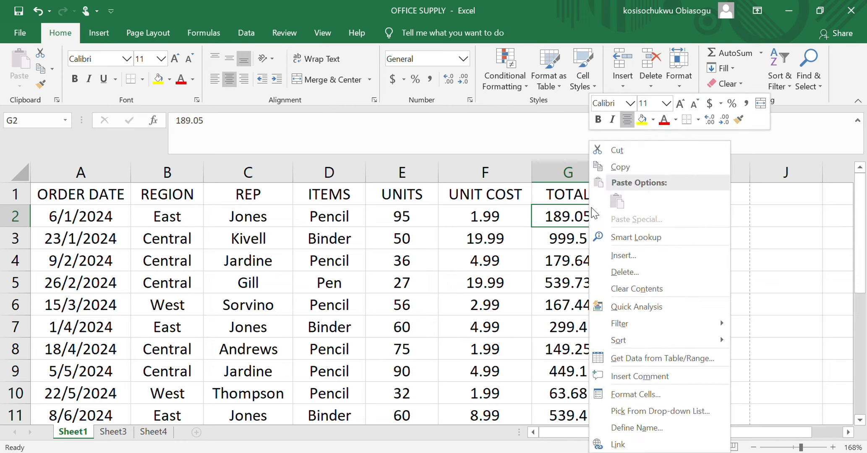
left_click(633, 165)
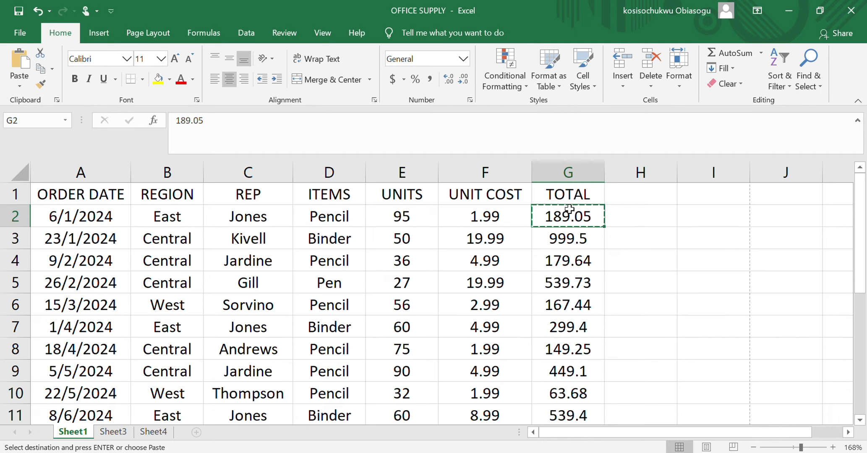
left_click(762, 219)
right_click(762, 219)
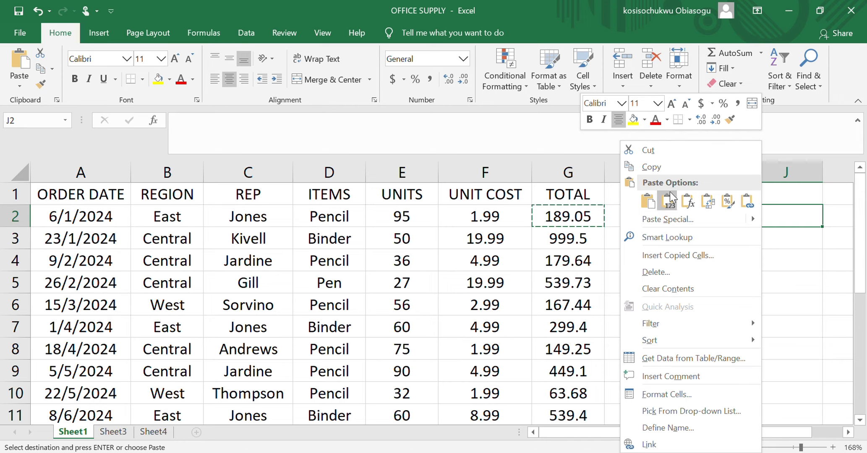
left_click(669, 201)
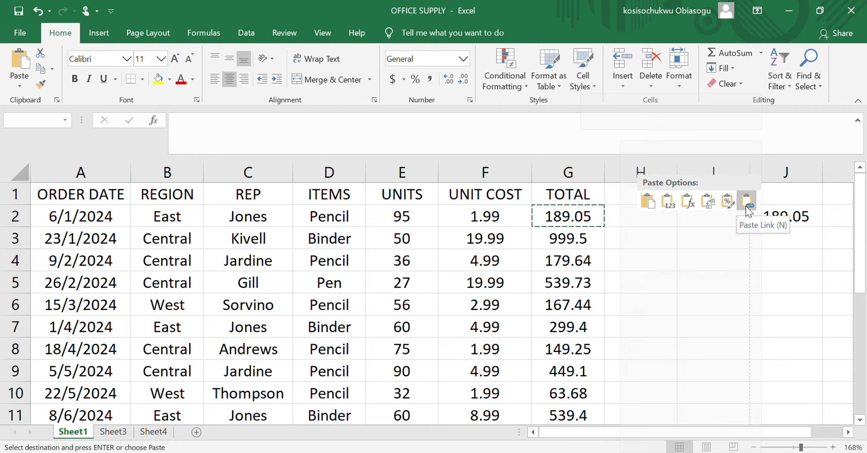
left_click(668, 202)
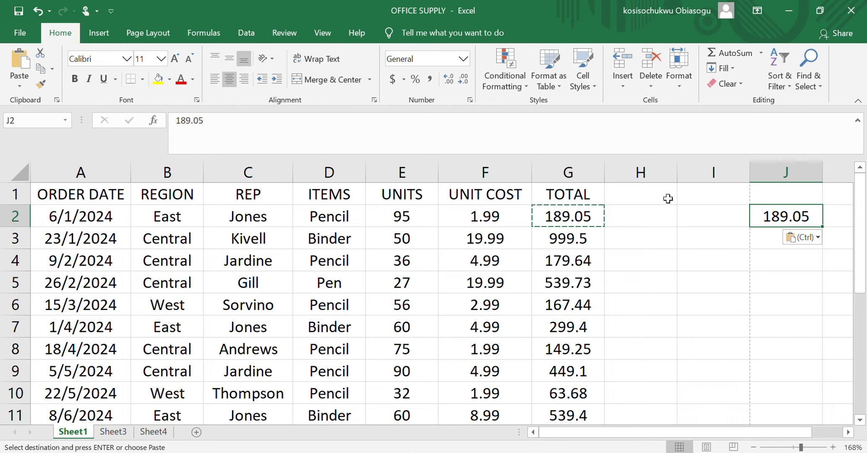
Step: Enter the formula =E2*F2 in H2 to multiply units by unit cost
left_click(635, 220)
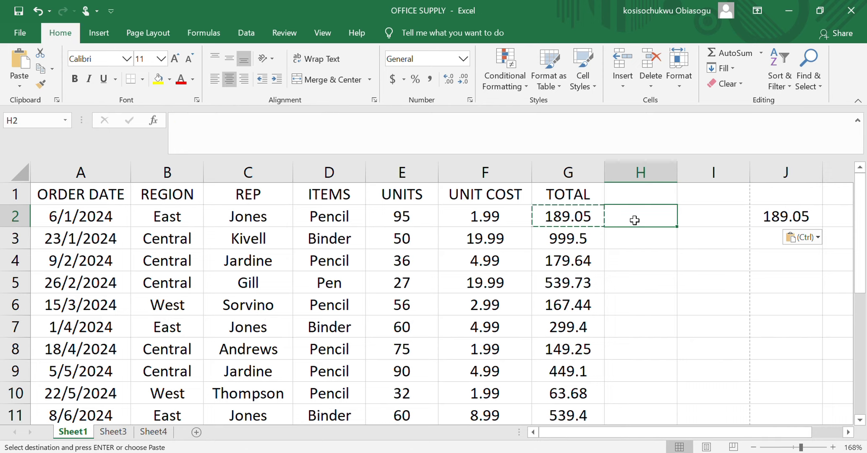
type("=")
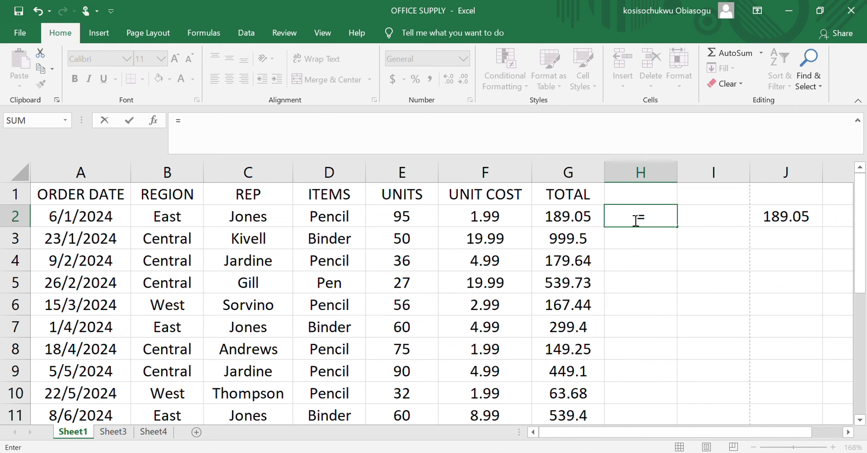
type("E2")
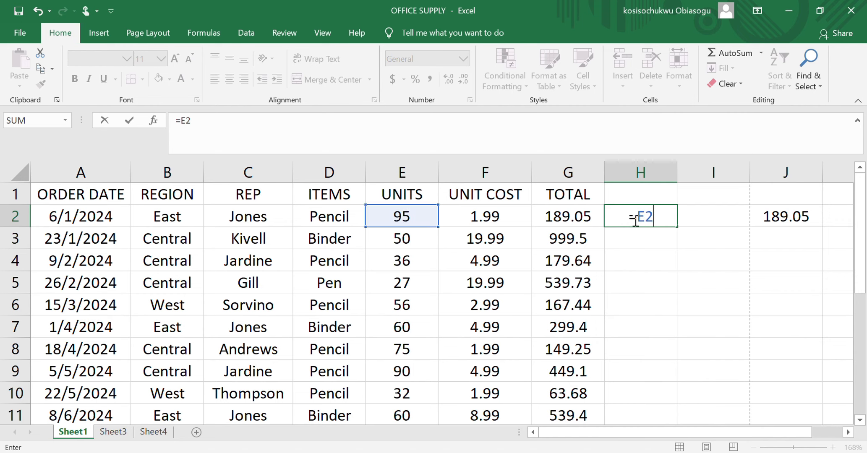
type("*F2")
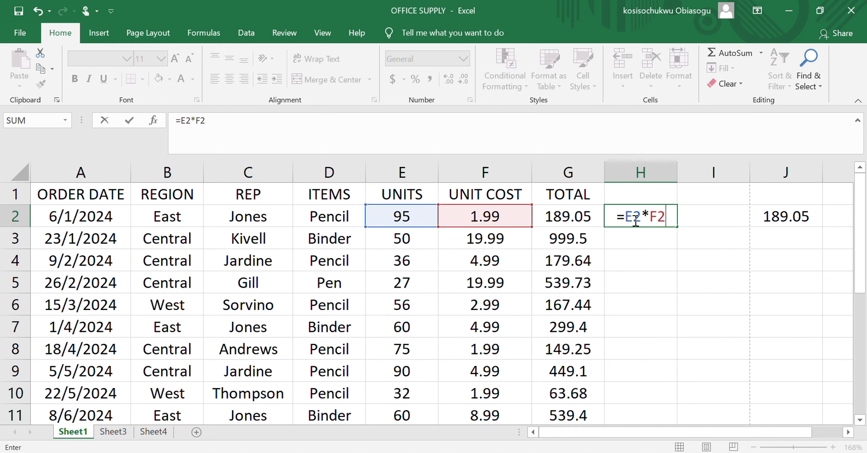
key("Return")
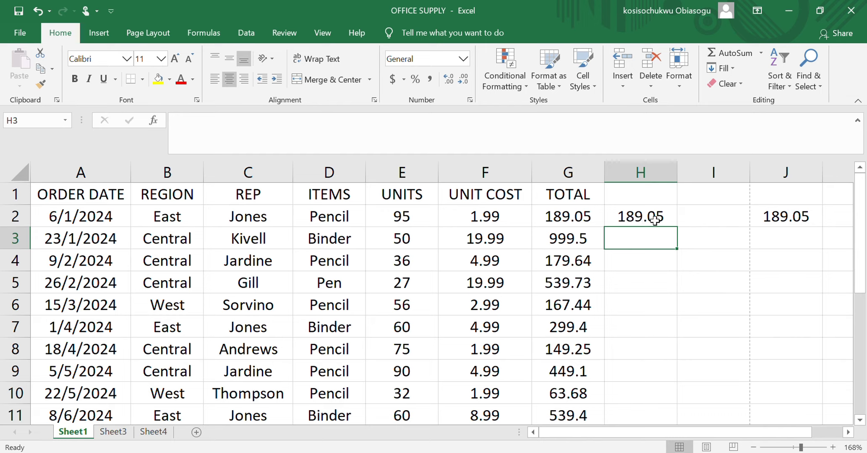
Step: Copy H2 and paste it into H3 as formulas only, and compare the cell references in the two cells
left_click(654, 219)
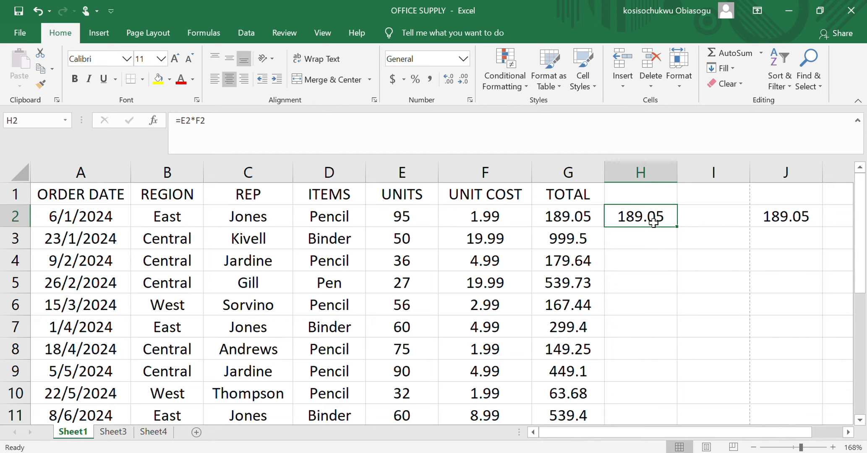
left_click(650, 232)
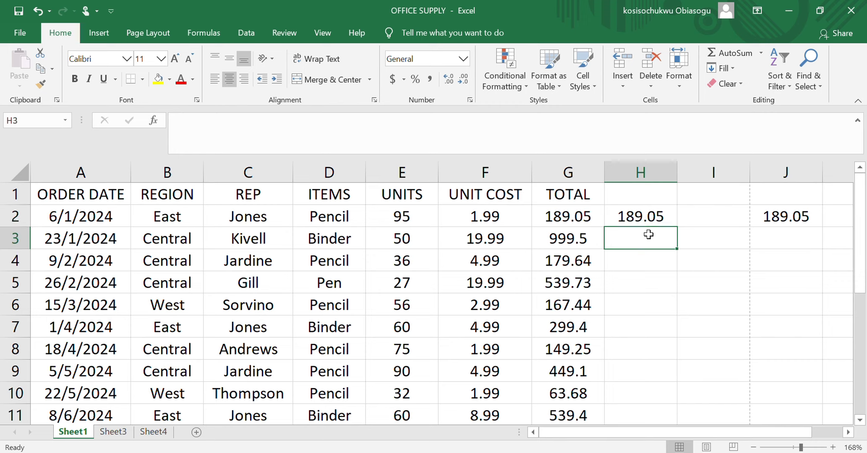
left_click(661, 215)
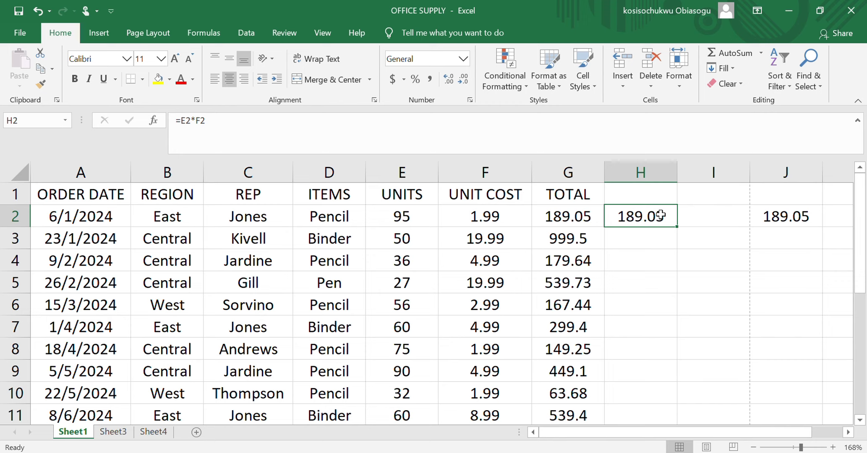
key("ctrl+c")
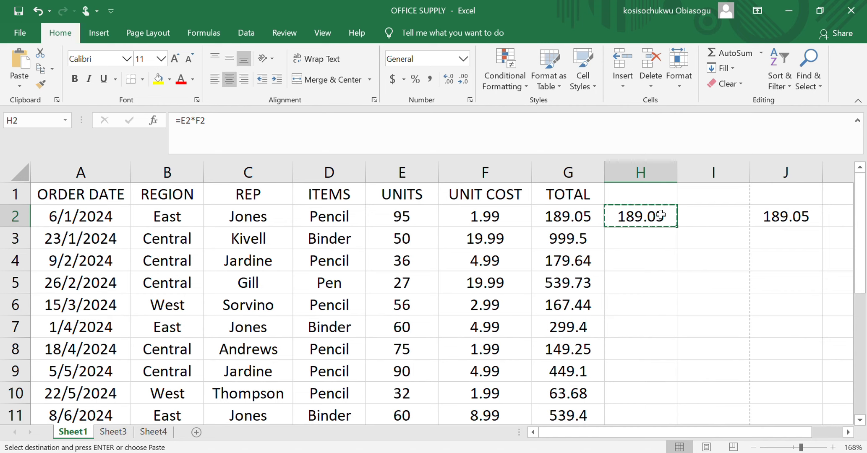
right_click(670, 219)
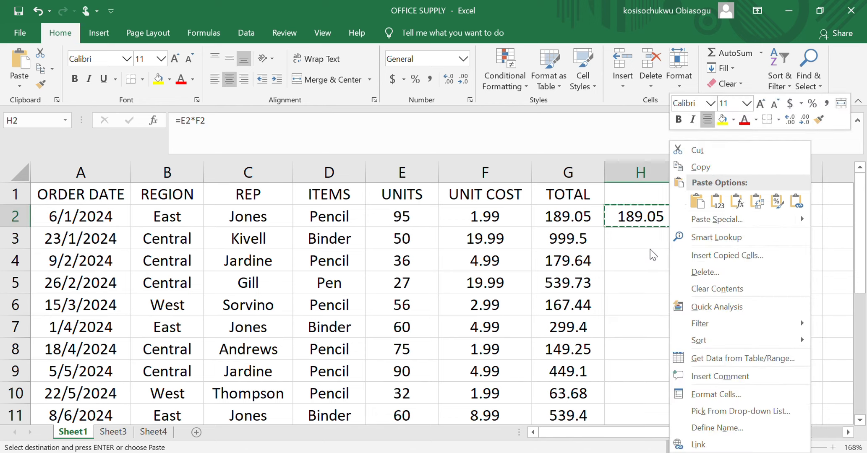
left_click(647, 236)
left_click(647, 236)
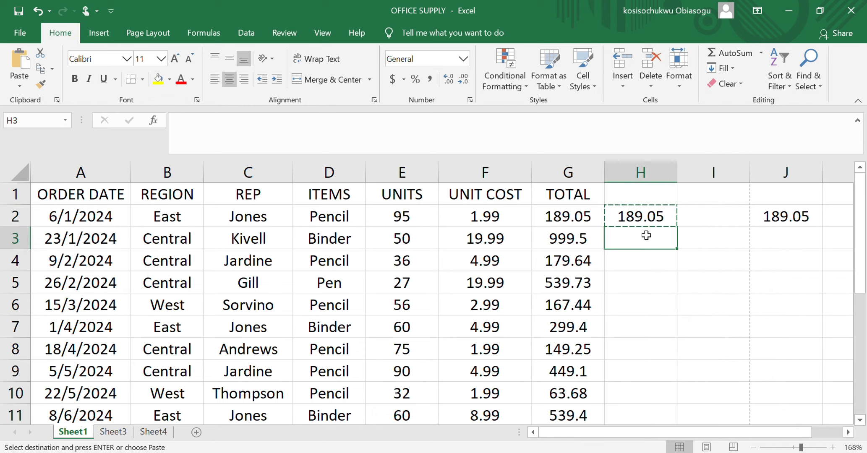
right_click(646, 235)
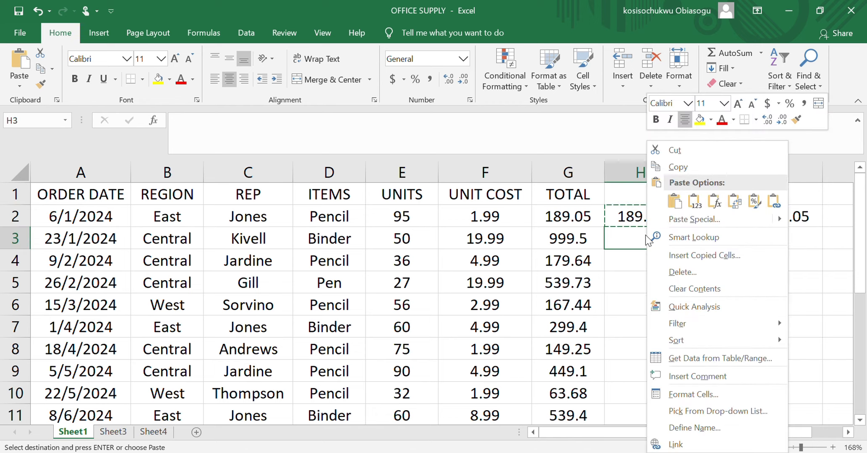
left_click(723, 207)
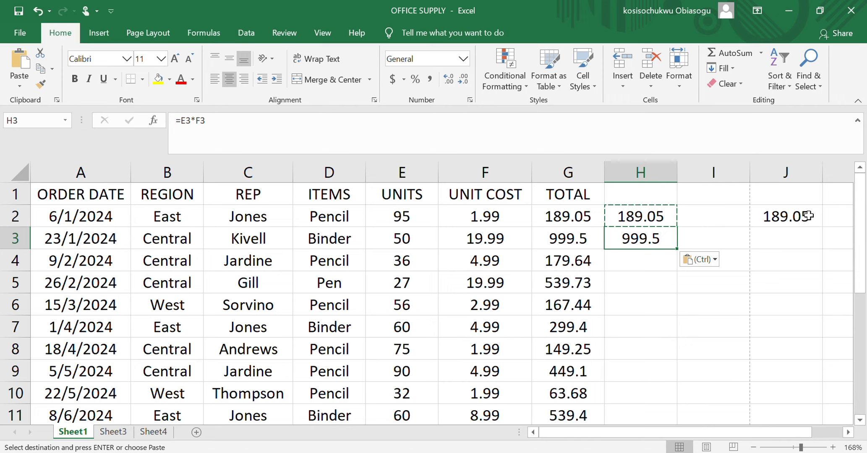
double_click(665, 242)
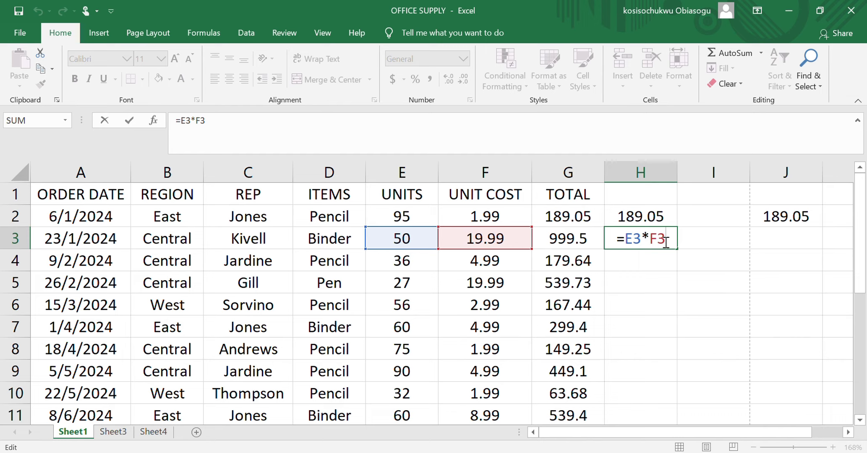
double_click(666, 221)
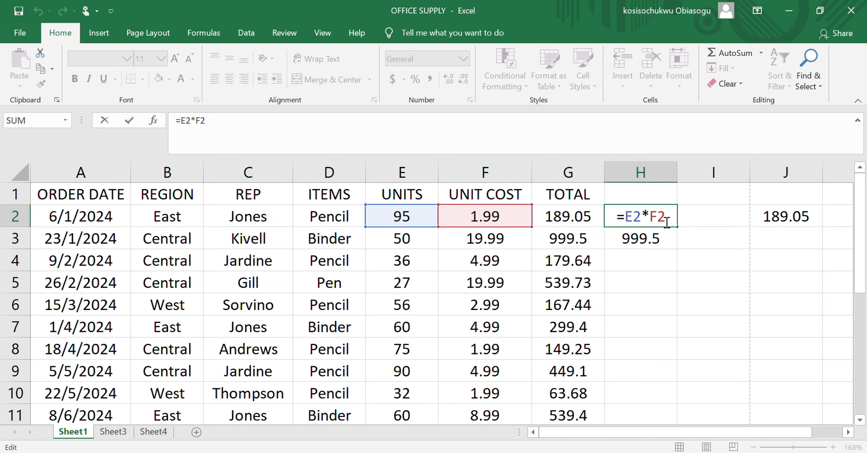
left_click(666, 235)
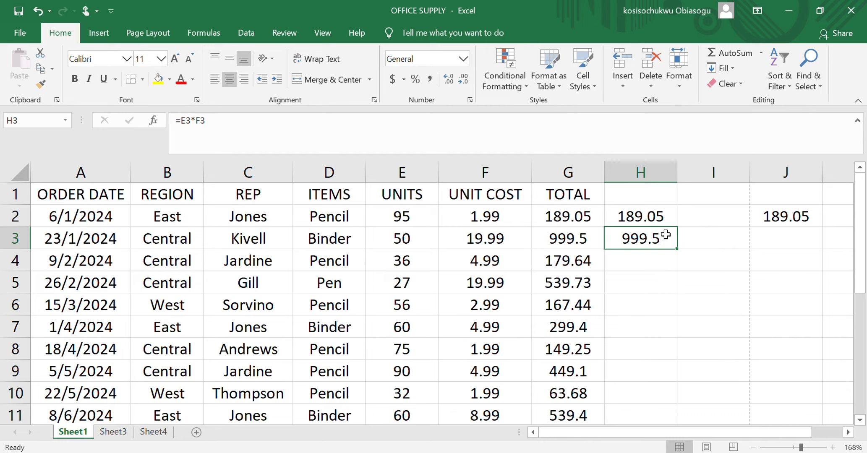
left_click(667, 218)
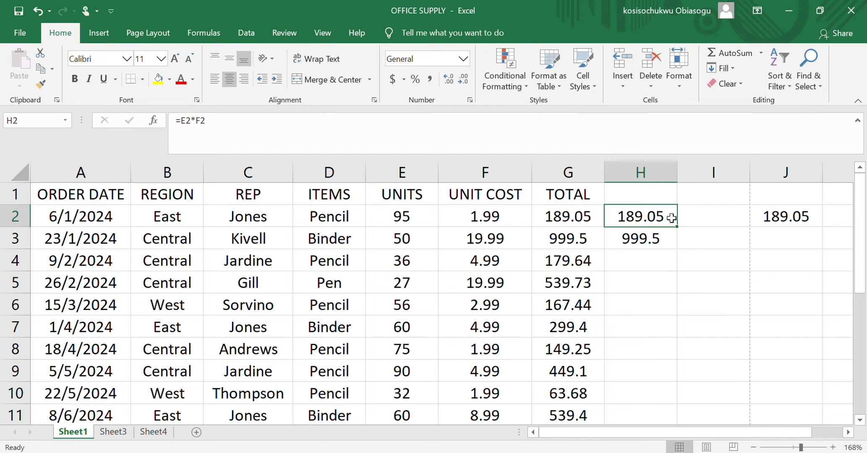
Step: Copy H3 and paste it as formulas only into H4, H5 and H6, and recheck the formula in H3
left_click(646, 243)
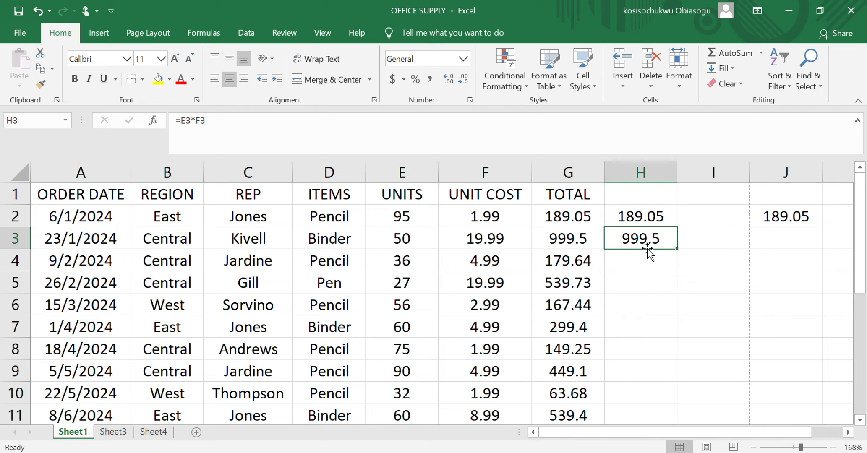
key("ctrl+c")
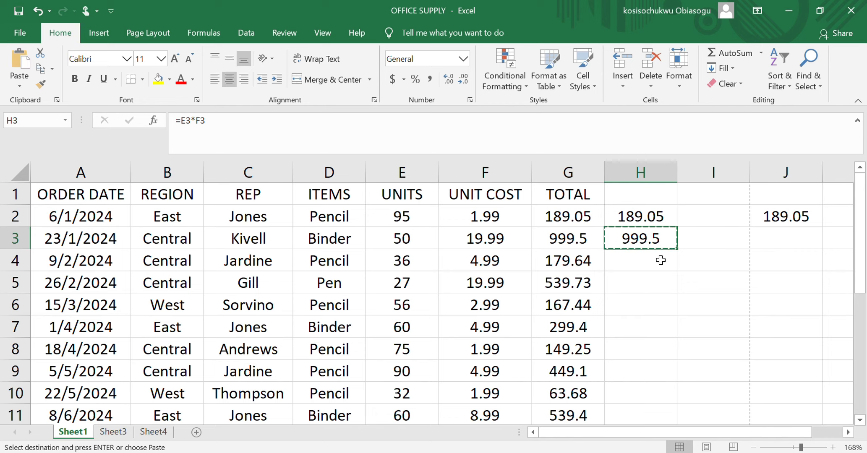
right_click(661, 260)
left_click(723, 204)
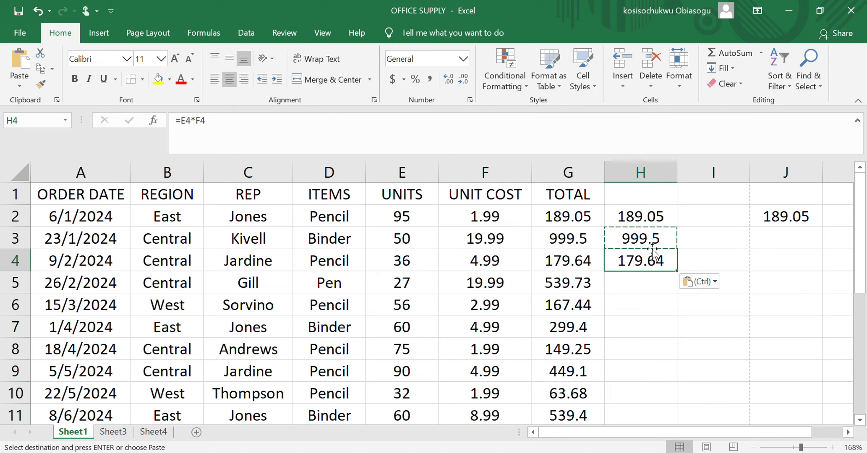
right_click(643, 280)
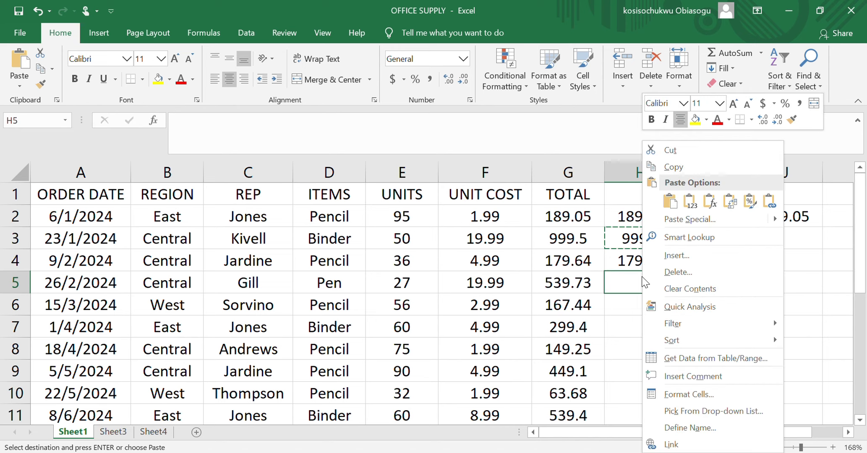
left_click(709, 202)
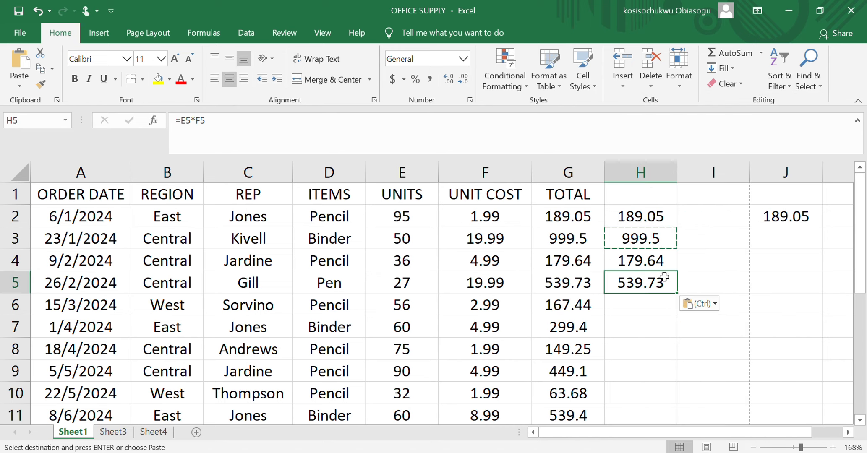
right_click(646, 307)
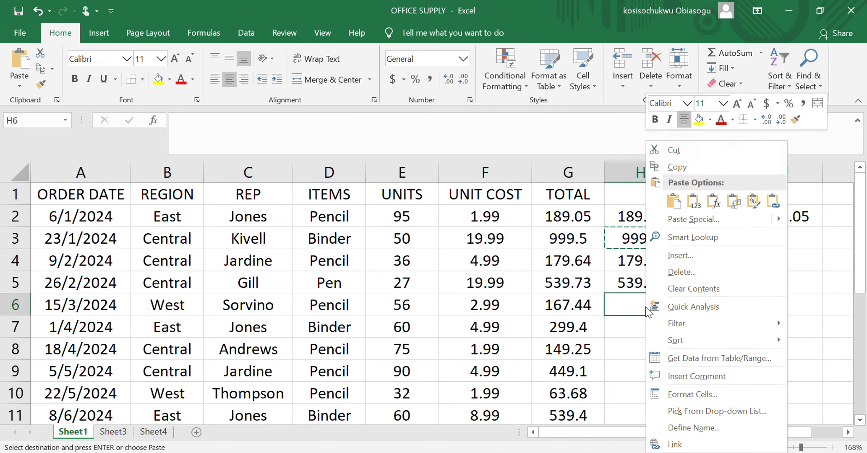
left_click(713, 202)
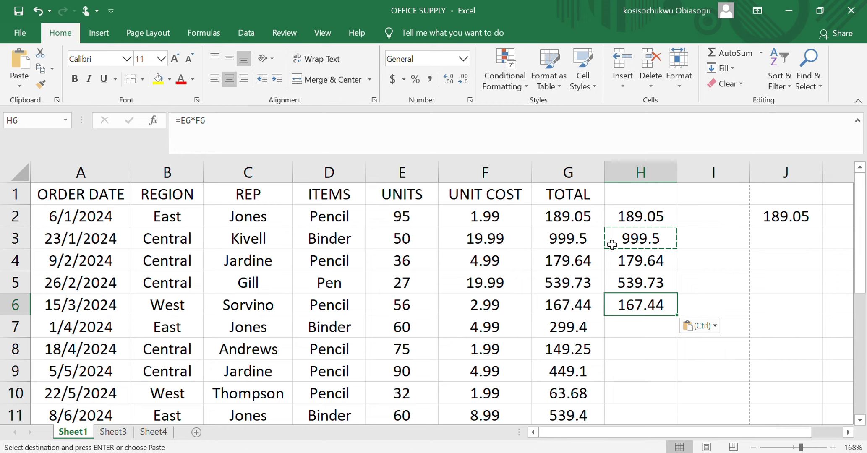
double_click(662, 238)
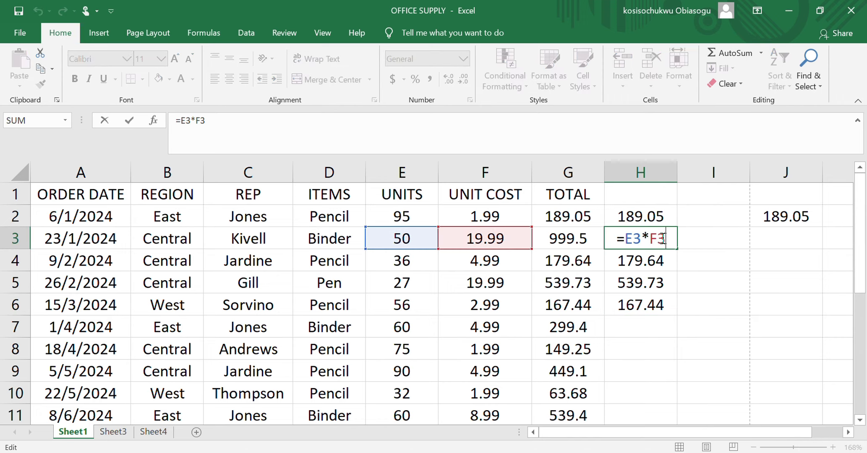
left_click(711, 245)
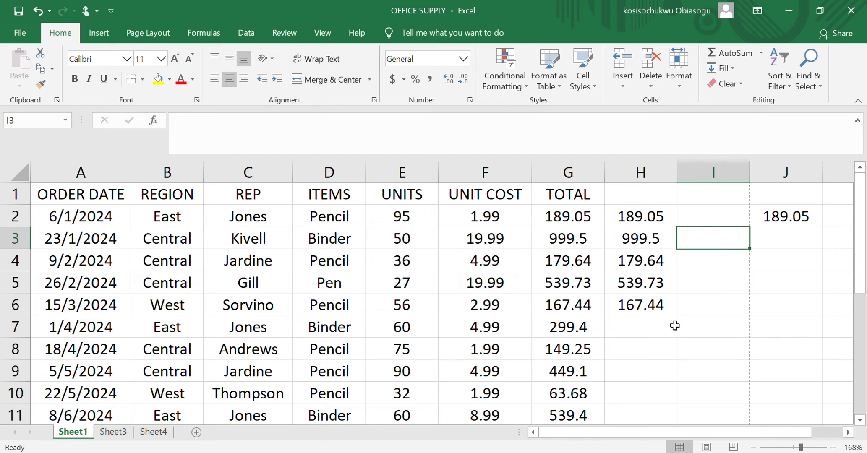
left_click(741, 295)
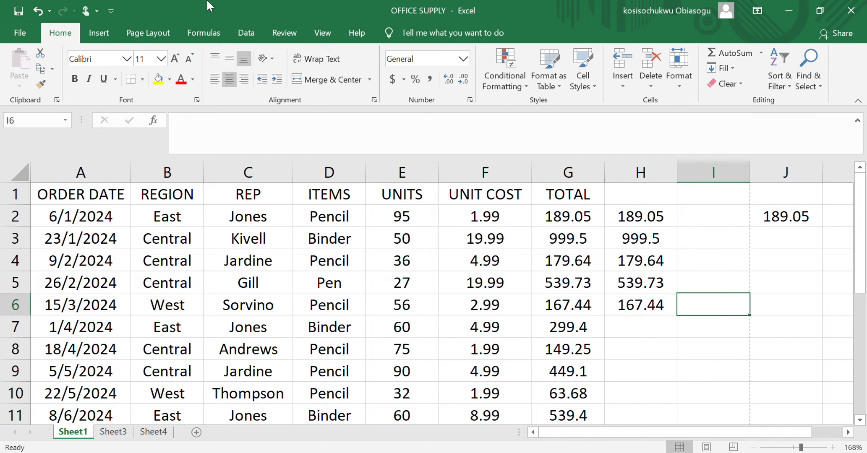
Step: Undo the formula entries in column H back to an empty H2, keeping the pasted value in J2
left_click(39, 11)
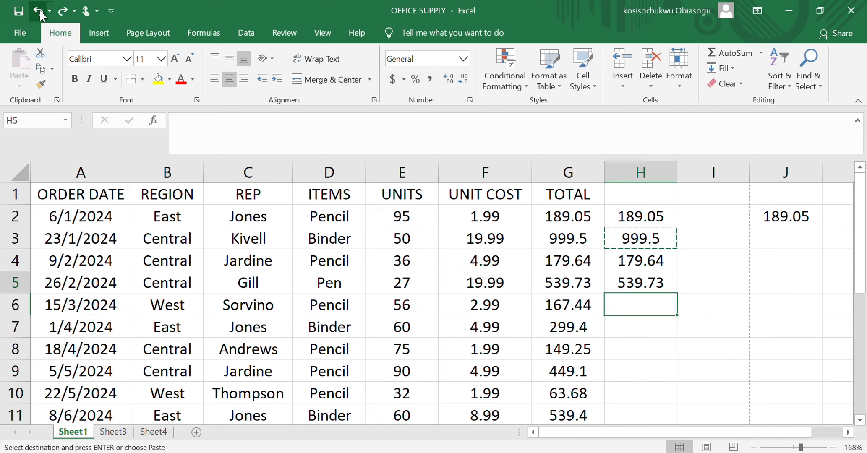
left_click(39, 11)
left_click(39, 11)
left_click(39, 11)
left_click(39, 11)
left_click(40, 13)
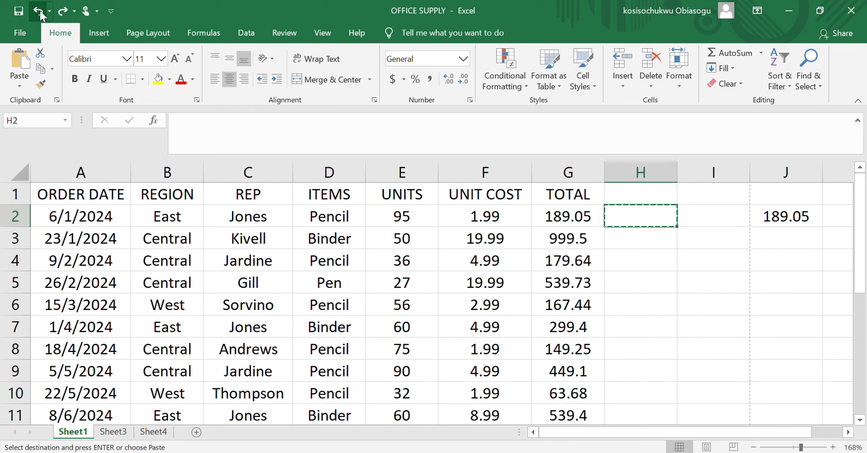
Step: Undo the value pasted into J2
left_click(39, 13)
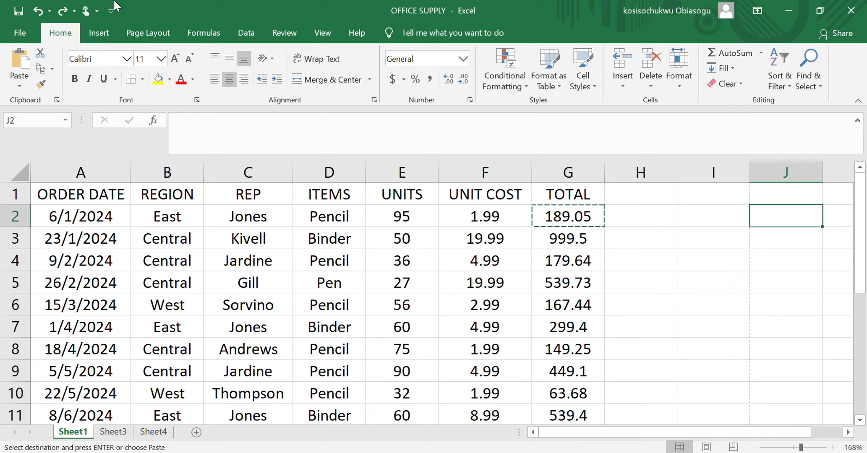
Step: Cut the first total in G2 and paste it into J2
left_click(549, 255)
left_click(584, 214)
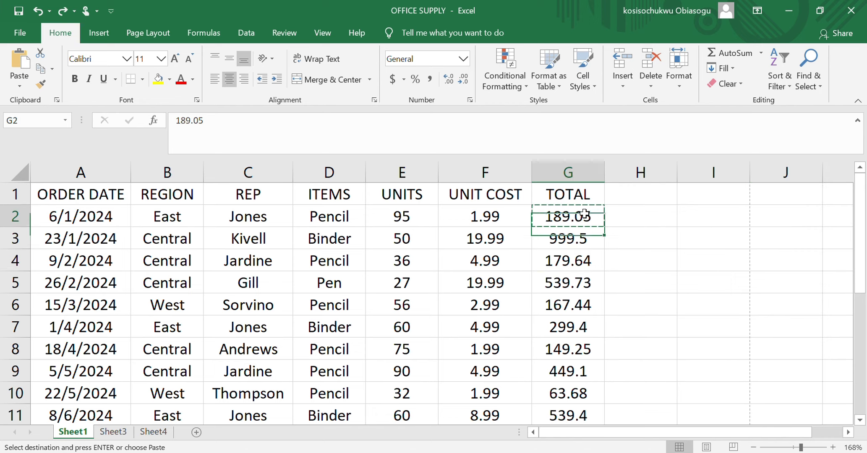
right_click(584, 215)
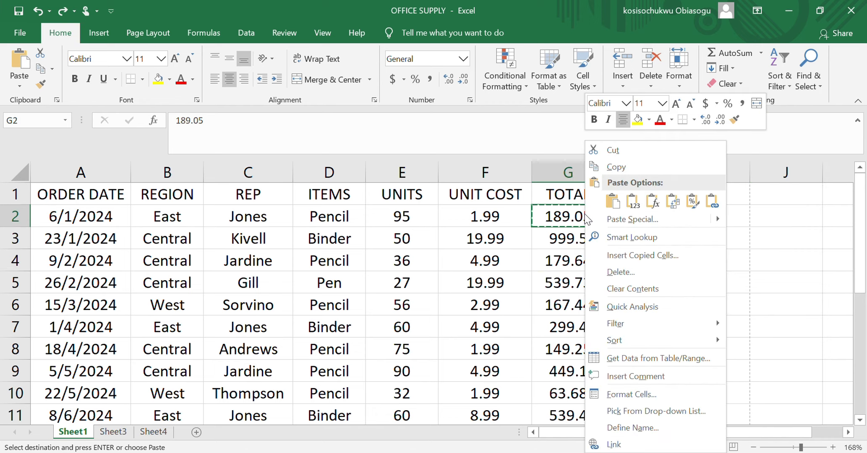
left_click(621, 157)
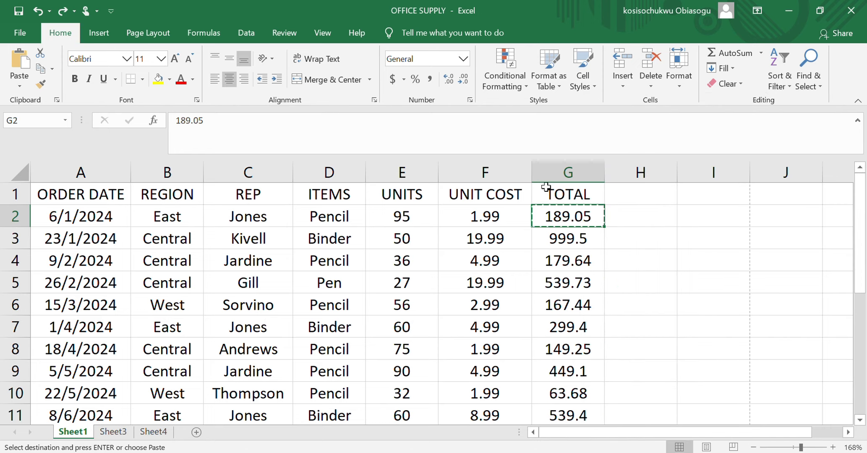
right_click(768, 219)
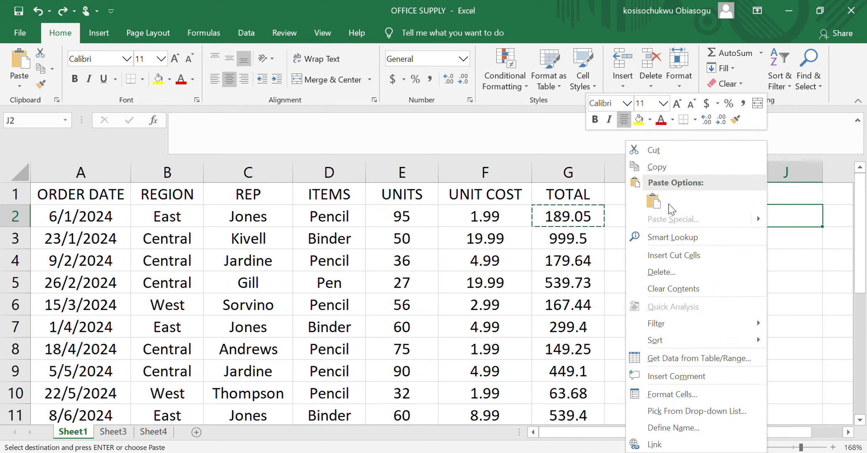
left_click(655, 203)
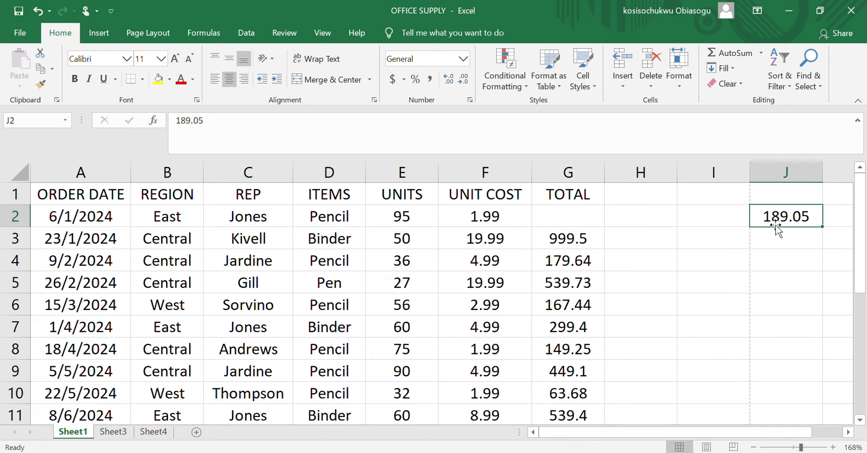
Step: Undo the move of the total from G2 to J2
left_click(644, 221)
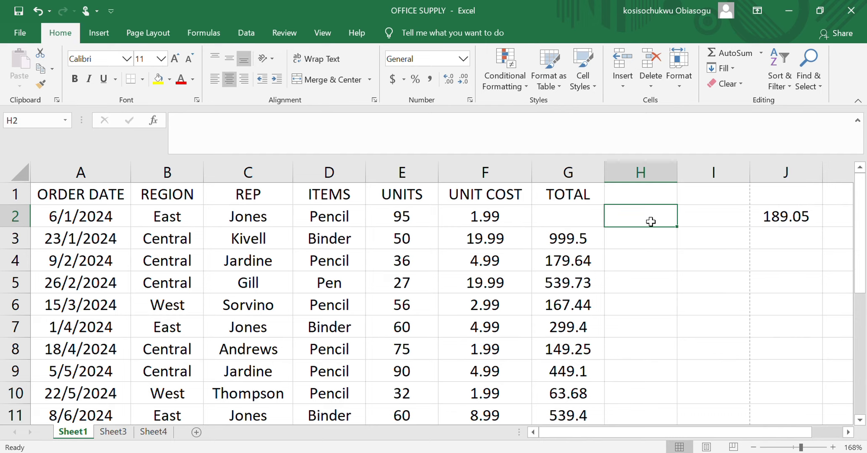
left_click(36, 8)
left_click(623, 228)
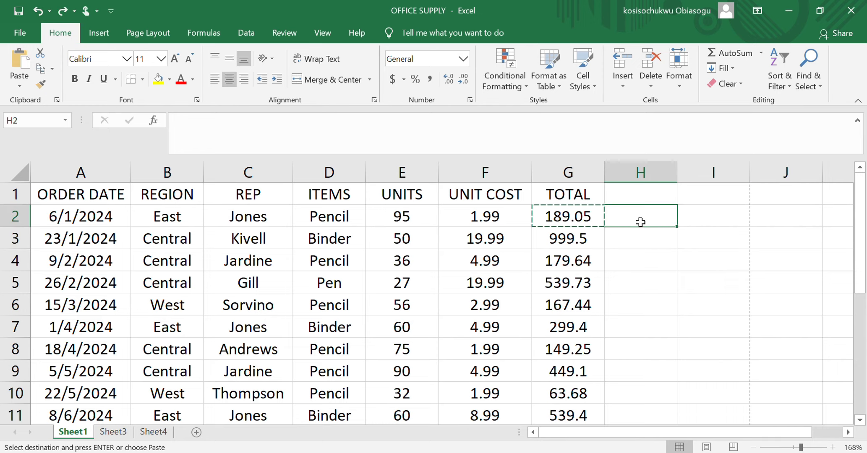
left_click(591, 216)
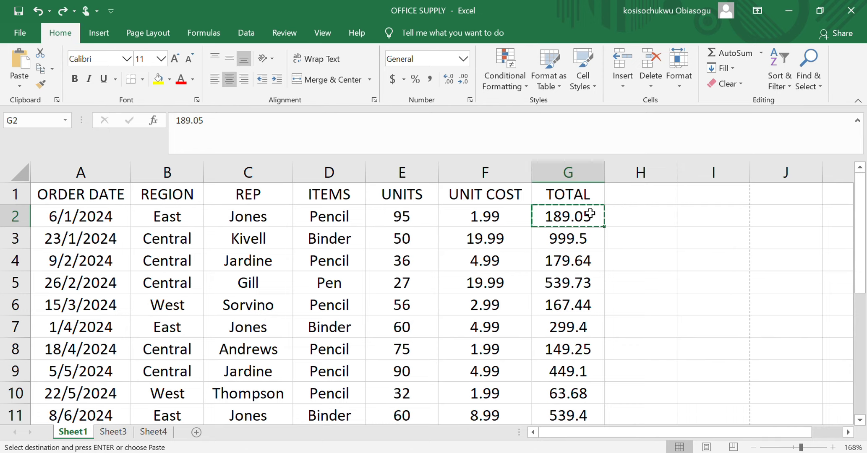
double_click(590, 215)
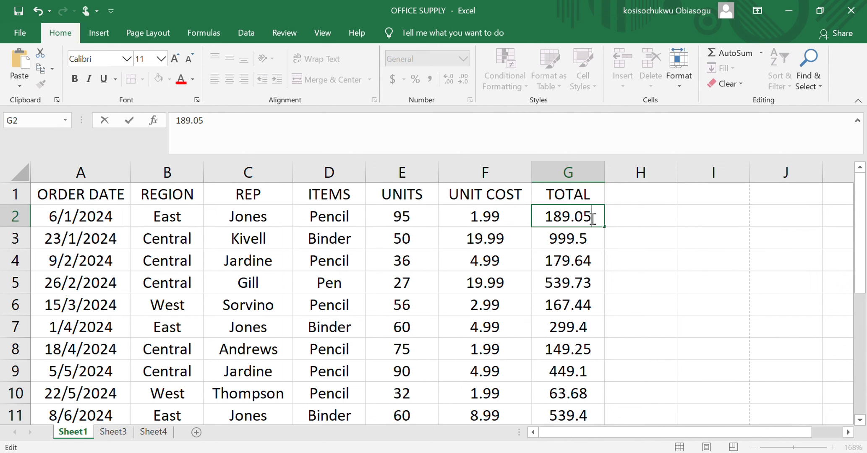
left_click(708, 217)
right_click(708, 219)
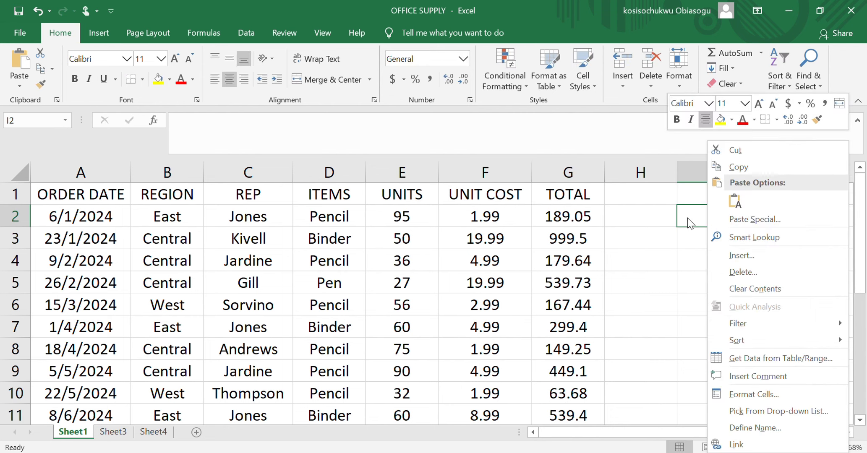
key("Escape")
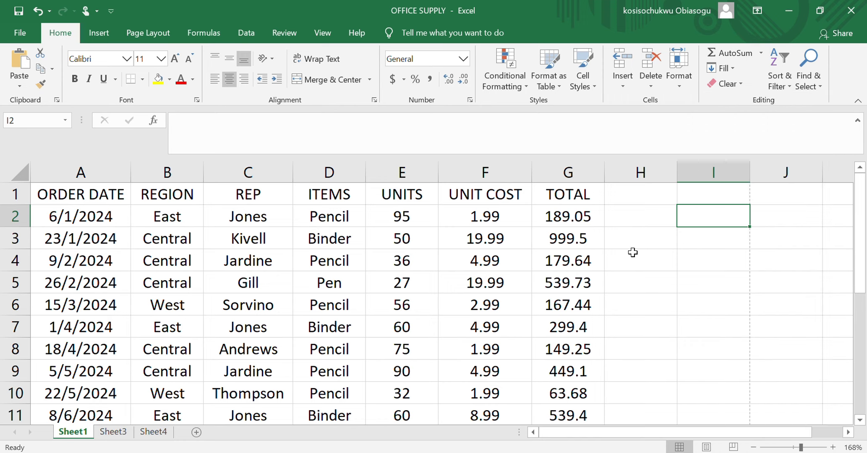
Step: Cut the total in G2 again, paste it into J2, and undo the move
left_click(591, 214)
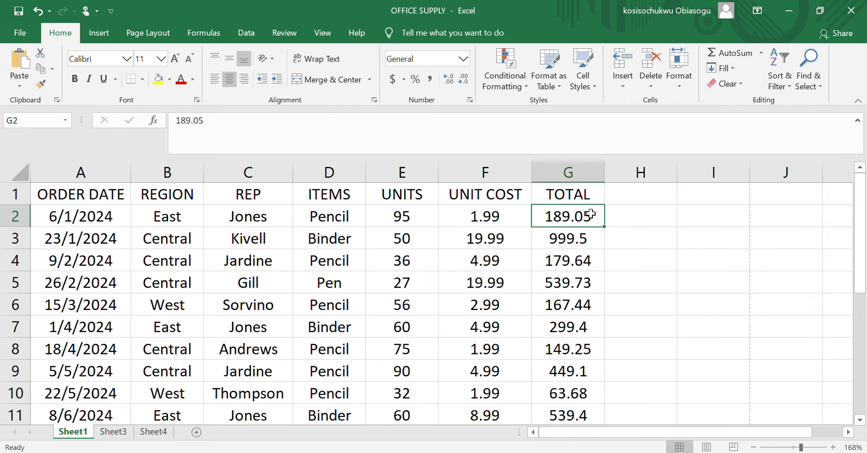
key("ctrl+c")
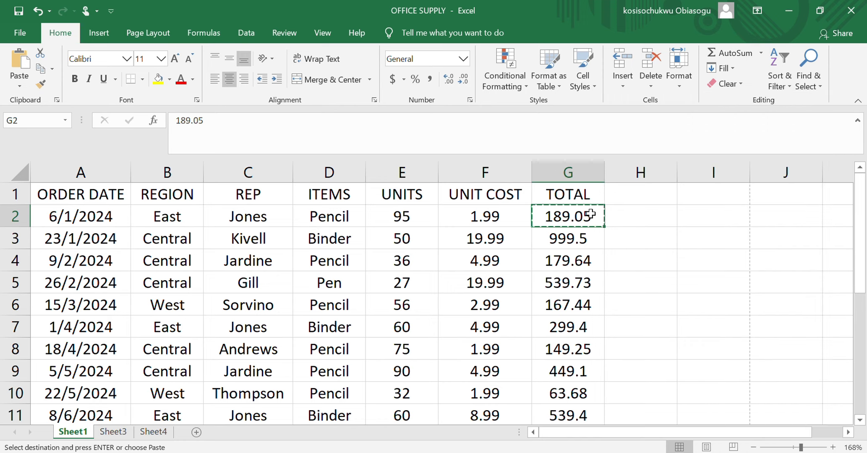
left_click(762, 215)
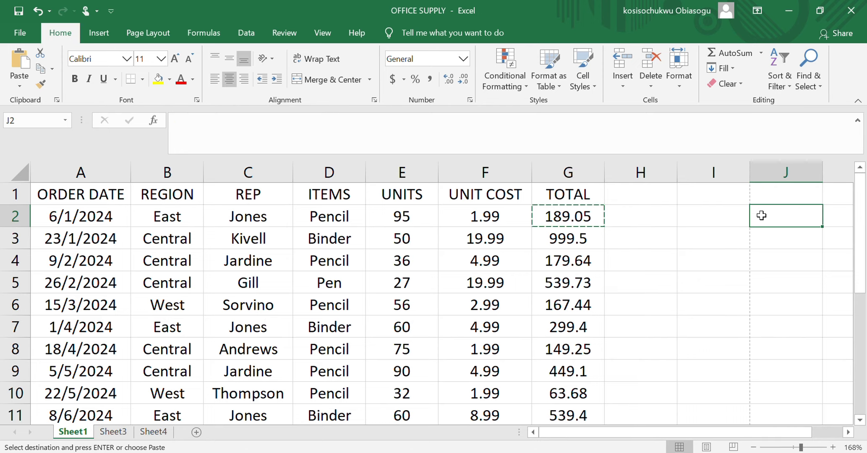
key("ctrl+v")
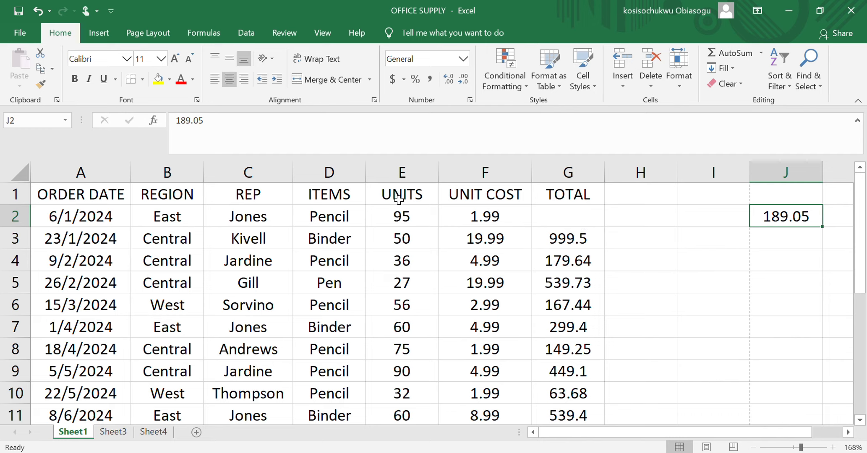
left_click(37, 12)
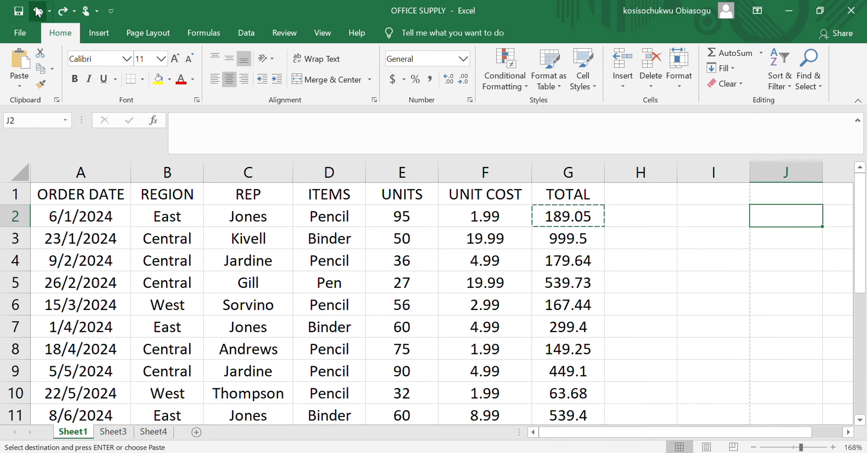